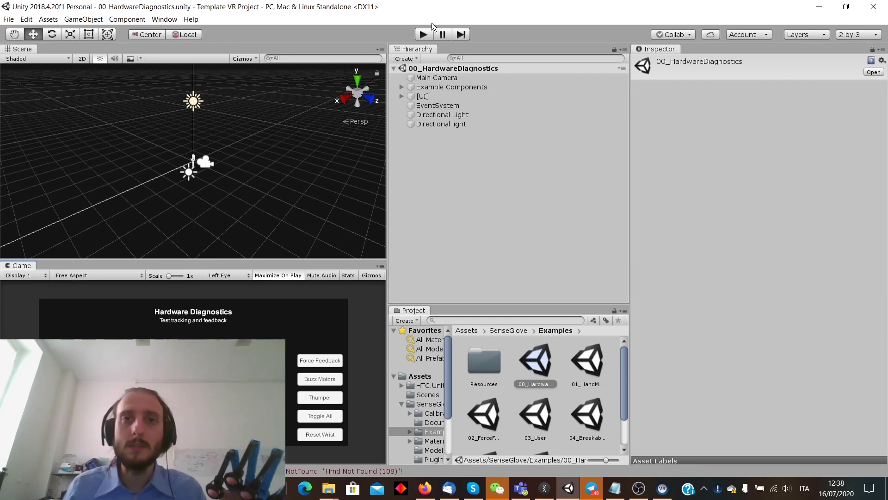
Step: Play the 00_HardwareDiagnostics scene to check the glove's hand tracking, and stop it
click(426, 35)
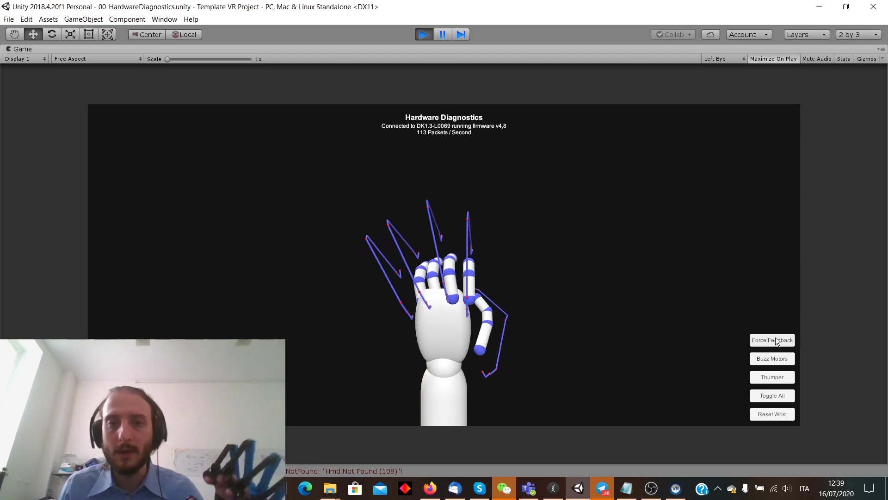
click(423, 35)
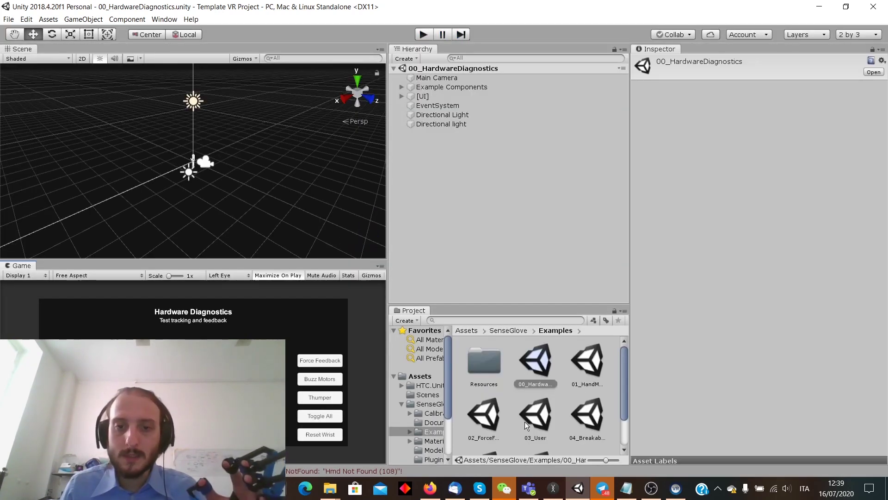
Step: Open the 02_ForceFeedback example scene, play it to check the displayed hand, and stop it
double_click(490, 424)
click(422, 35)
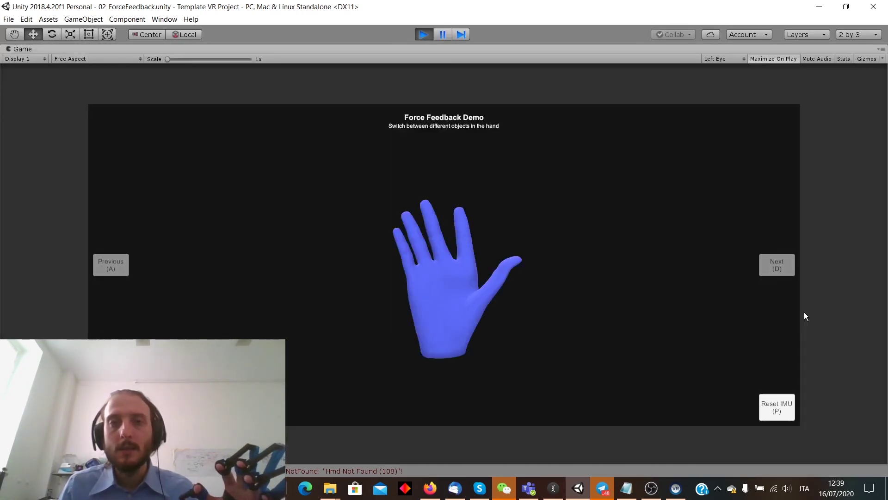
click(424, 36)
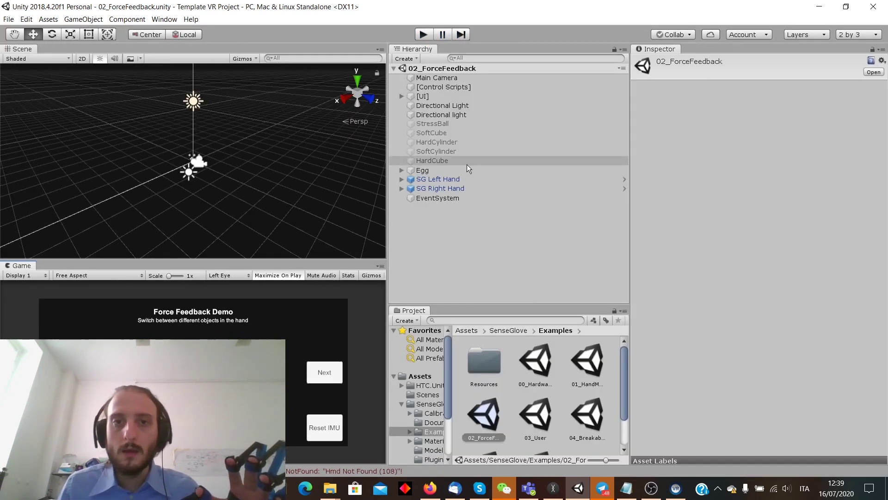
Step: Deactivate the SG Right Hand object in the force feedback scene and play the scene
click(473, 187)
click(660, 62)
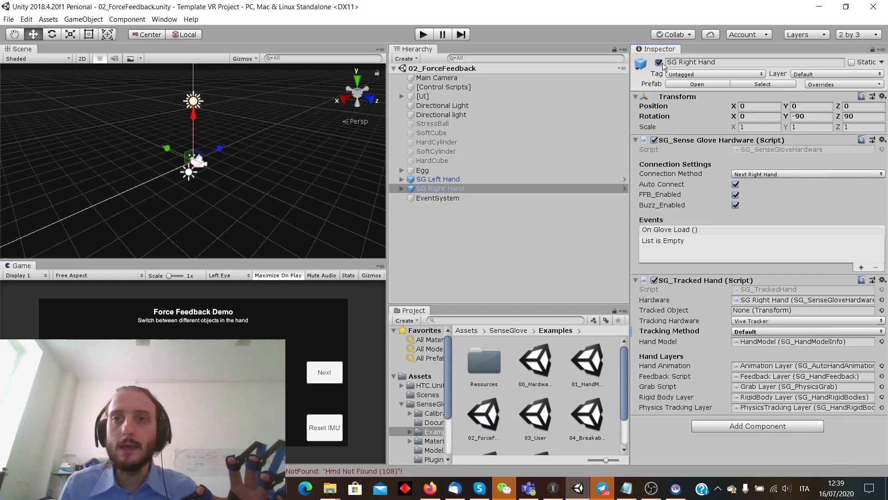
click(424, 35)
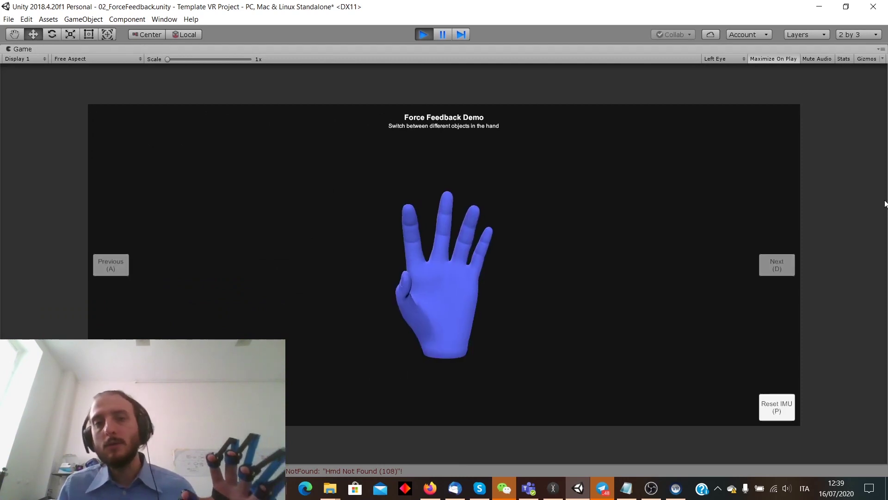
Step: Cycle through the force feedback demo's objects, including HardCube and StressBall, and stop the scene
click(774, 266)
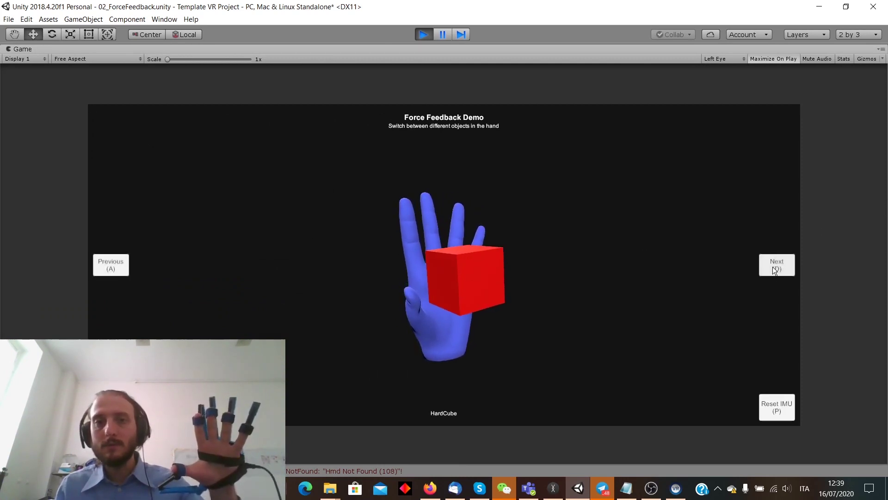
click(776, 264)
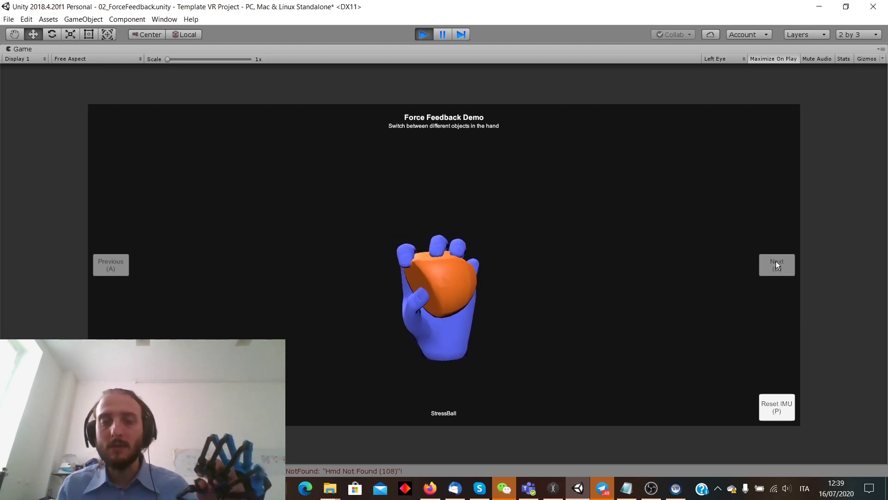
click(776, 264)
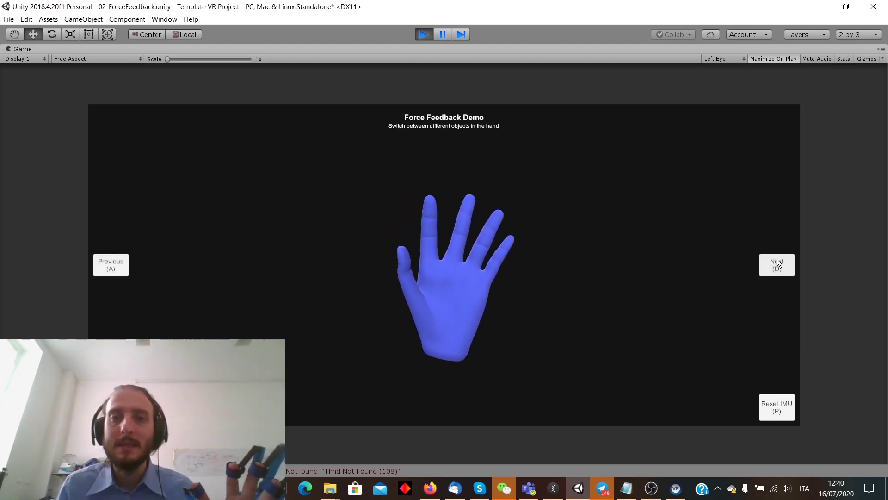
click(778, 265)
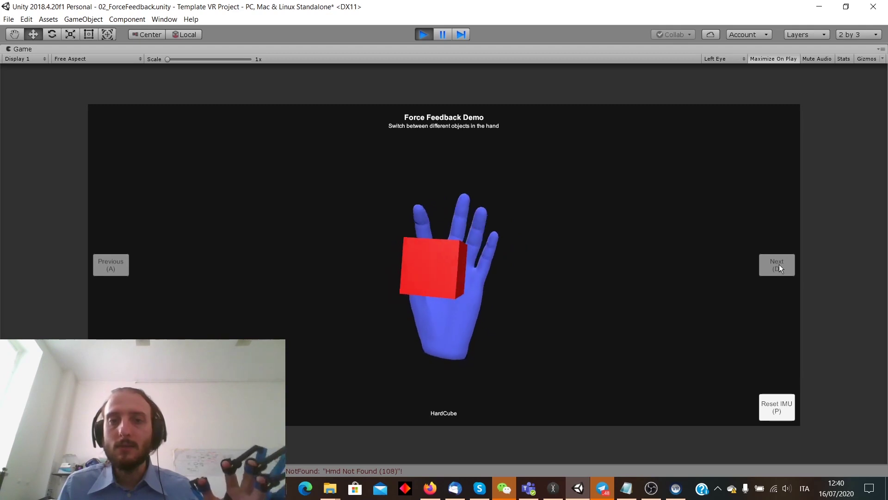
click(418, 35)
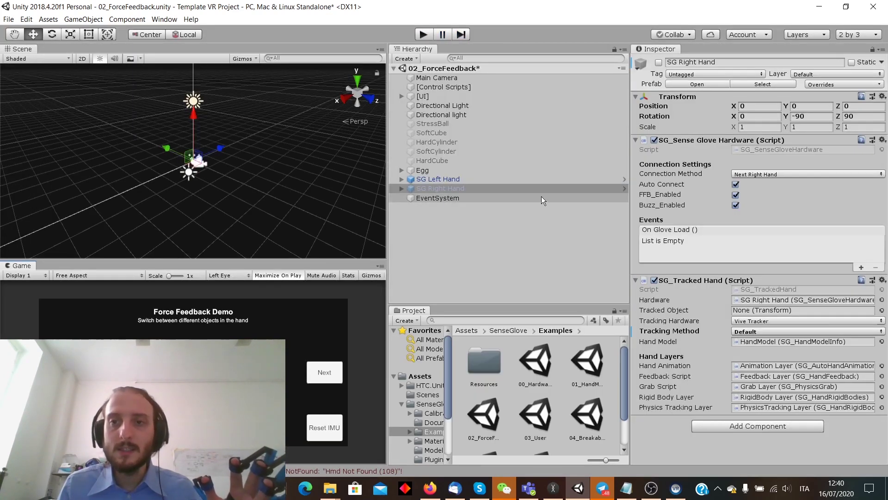
Step: Examine the HardCube object's collider, SG_Material and SG_Simple Tracking settings in the force feedback scene
click(517, 159)
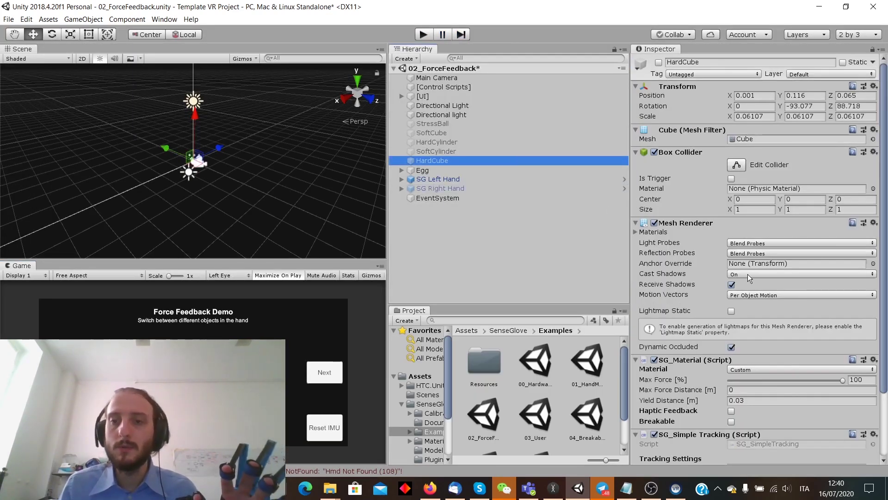
scroll(748, 274, down, 3)
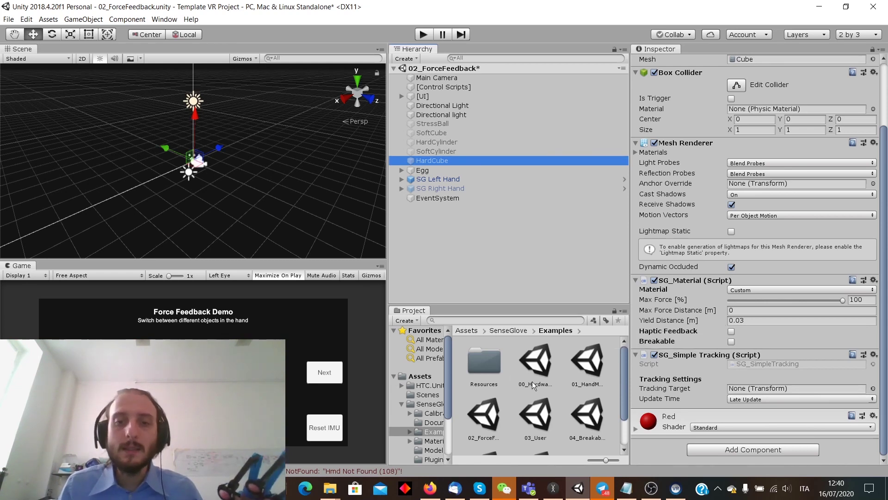
Step: Open the Template VR Scene from the project's Scenes folder without saving the changes to 02_ForceFeedback
click(439, 387)
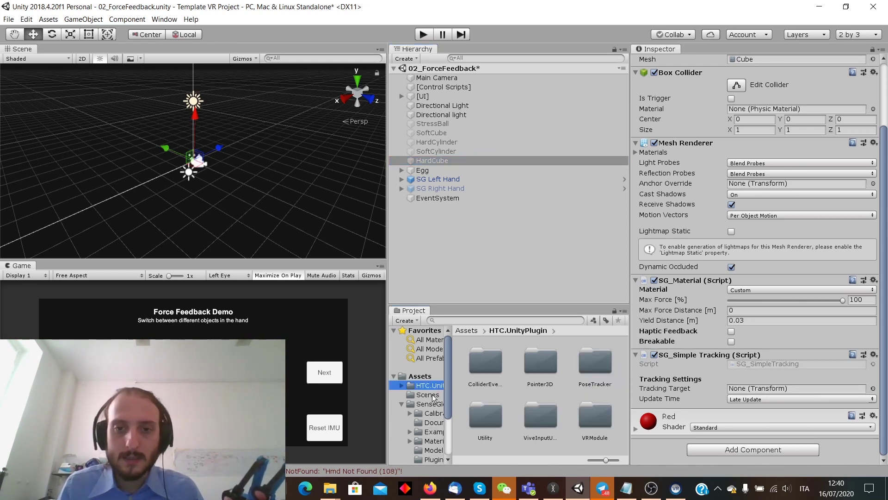
click(434, 397)
double_click(485, 357)
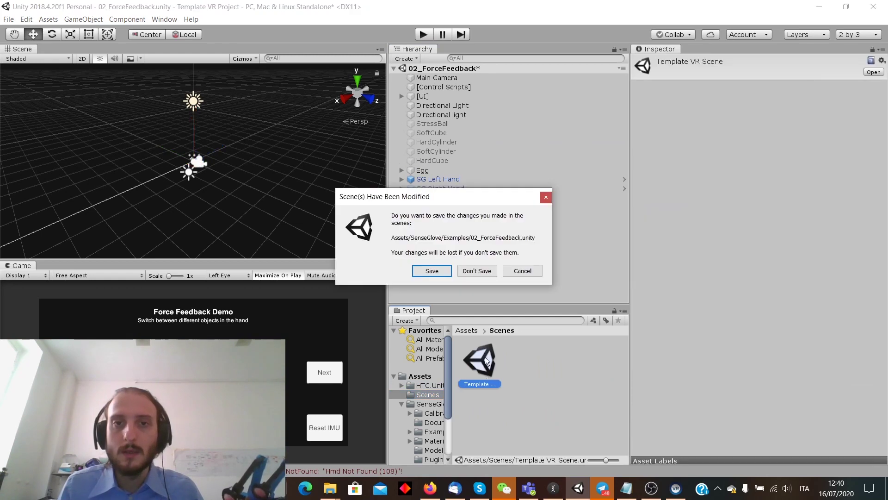
click(474, 271)
Step: Examine the SenseGlove script settings of the cubes and the Sphere in the template scene, including HardCube's SG_Grabable options
click(463, 134)
click(466, 115)
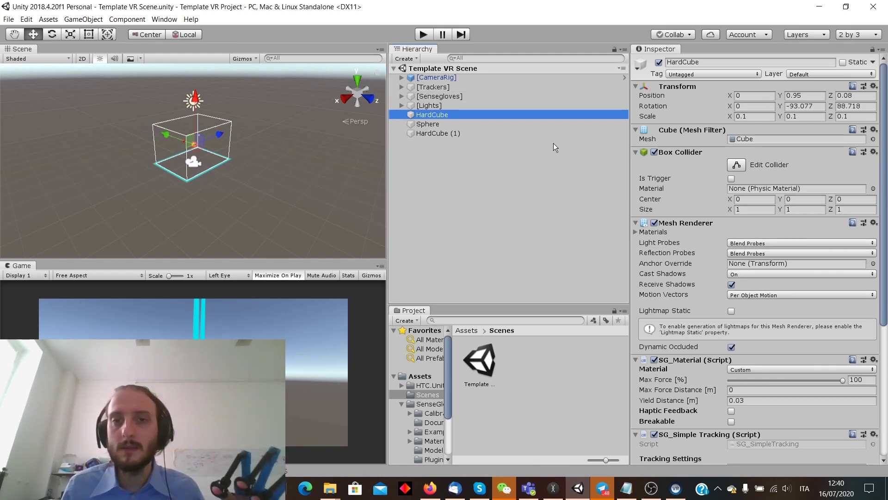
click(514, 123)
scroll(667, 178, down, 5)
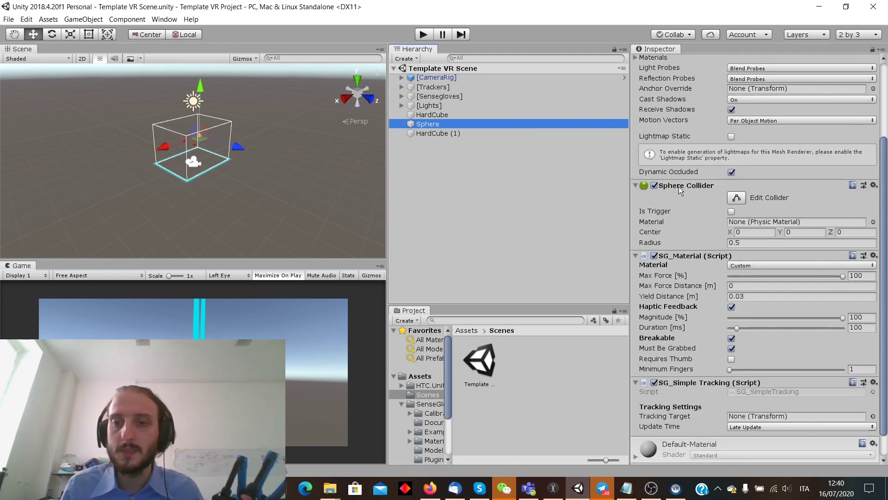
click(484, 116)
scroll(686, 196, down, 3)
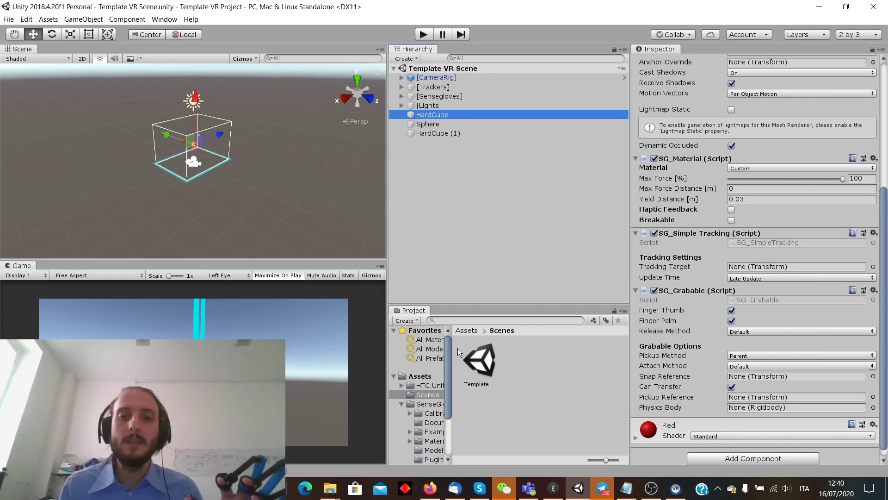
Step: Open the SG_Unity_v1_2 PDF from the SenseGlove Documentation folder, browse its pages, and minimize the reader
drag(453, 345, 470, 342)
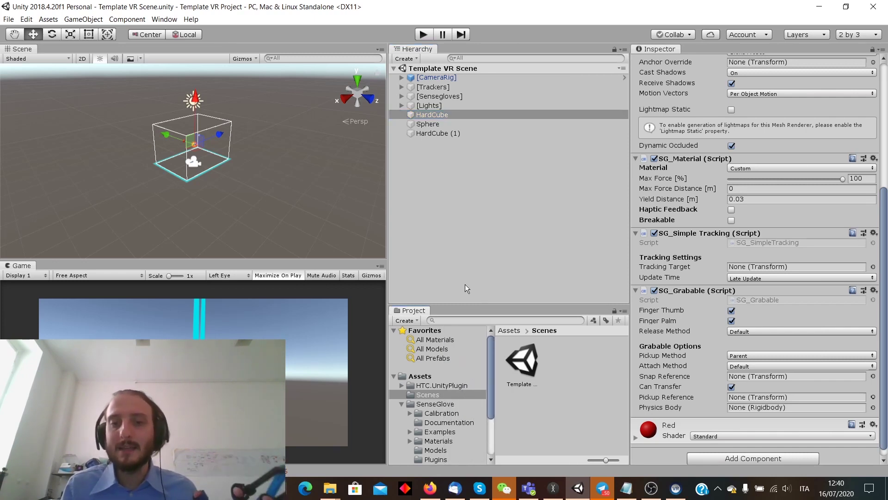
click(458, 422)
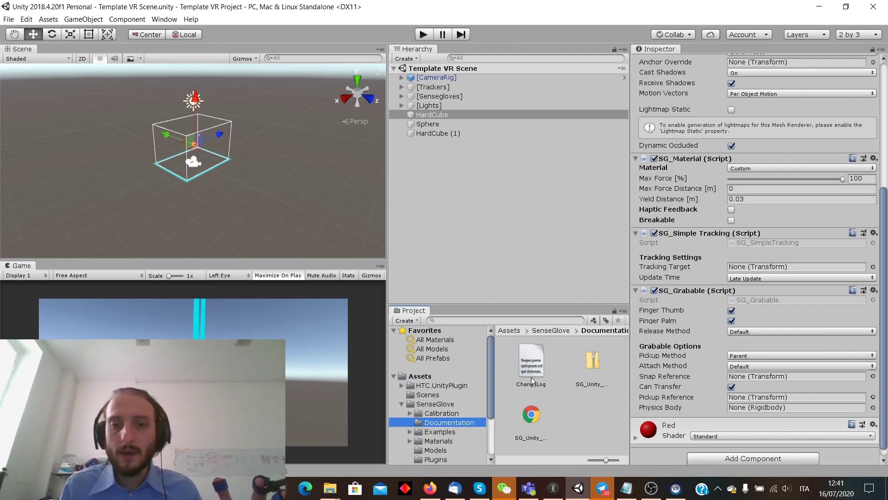
click(589, 374)
click(537, 422)
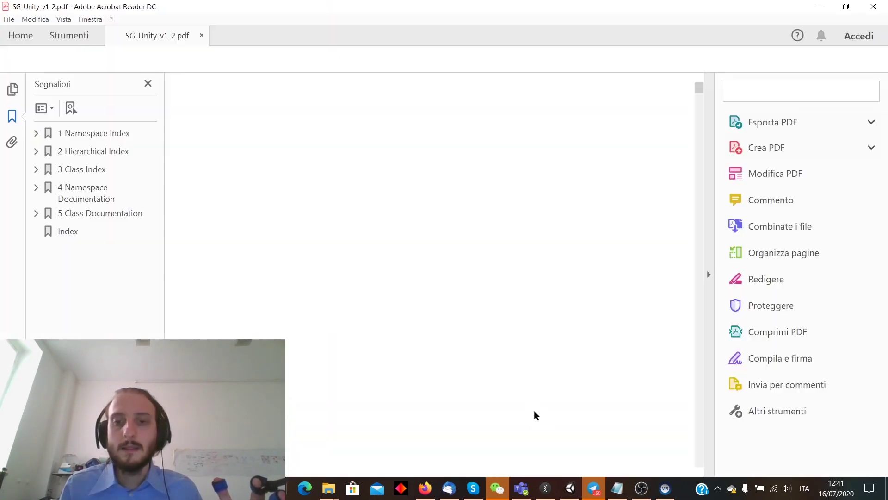
scroll(536, 289, down, 3)
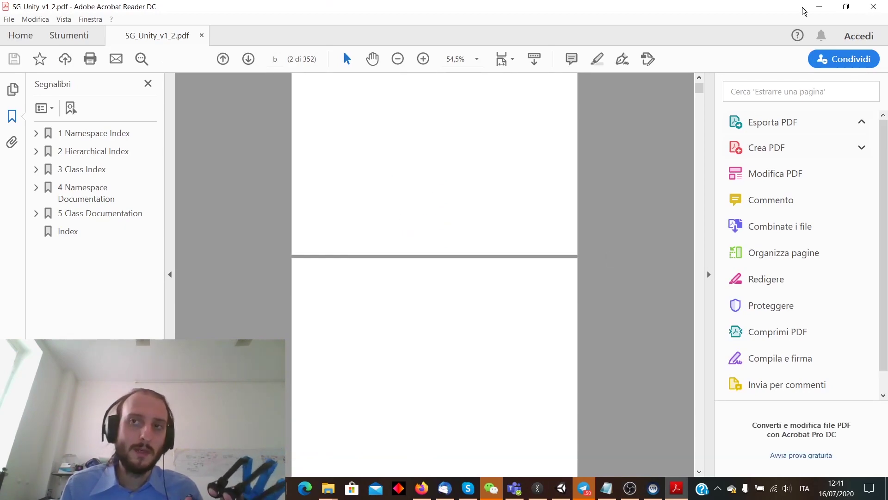
drag(699, 89, 693, 178)
click(820, 6)
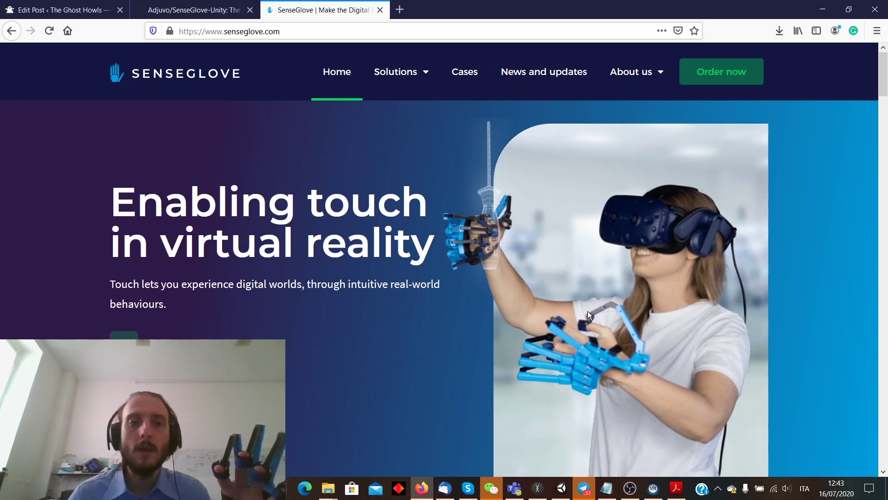
Step: Look over the SenseGlove website's home page, open its shop, and examine the offered kits and prices
scroll(581, 318, down, 10)
scroll(581, 318, up, 10)
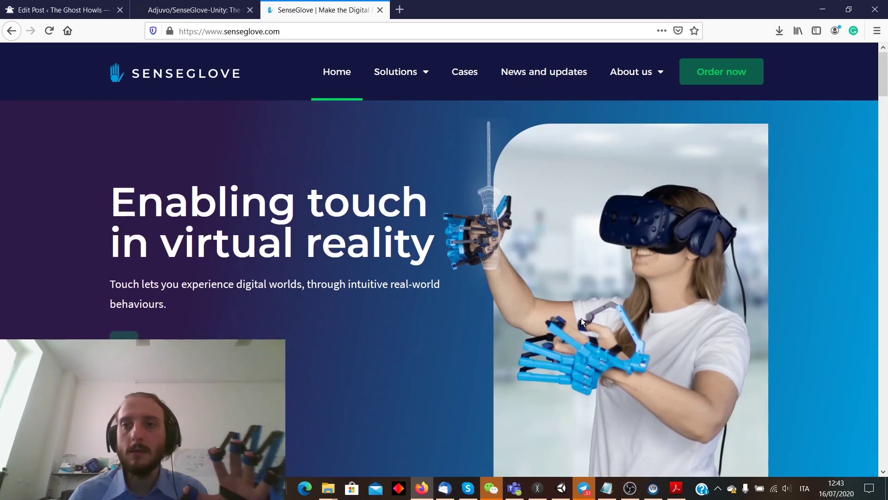
click(733, 66)
scroll(151, 196, down, 3)
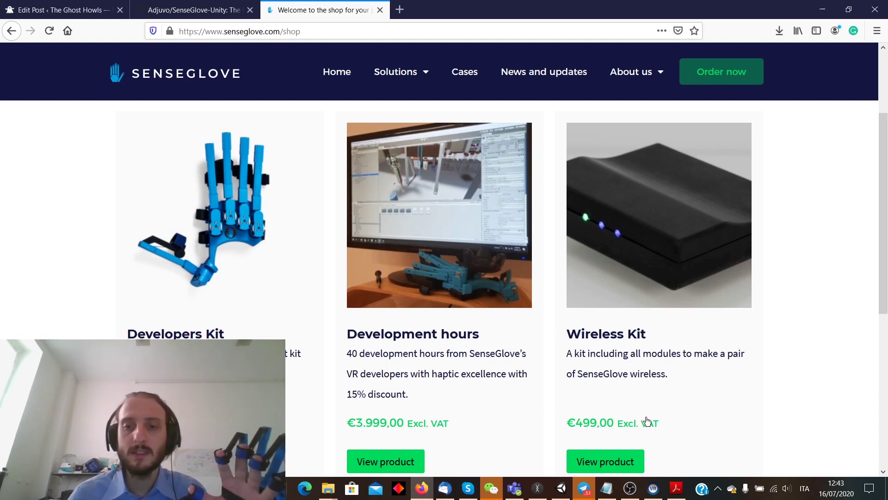
scroll(646, 419, down, 3)
scroll(646, 420, up, 3)
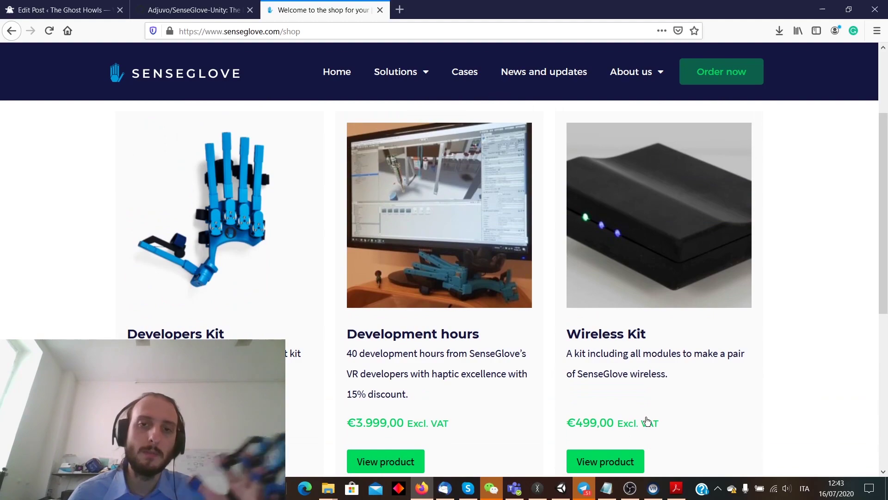